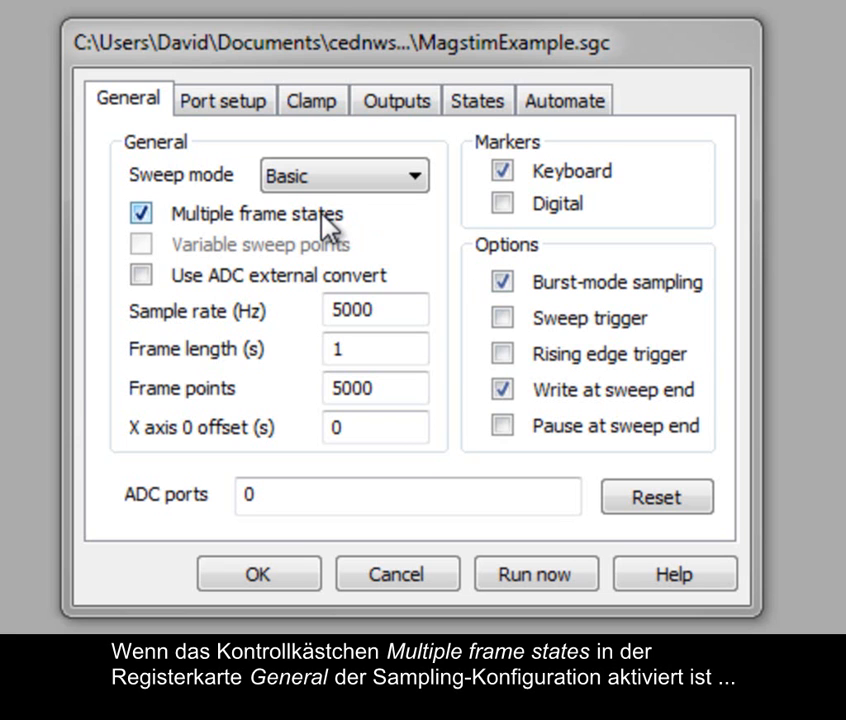
Open the Magstim configuration from the state settings of the sampling configuration.
click(477, 99)
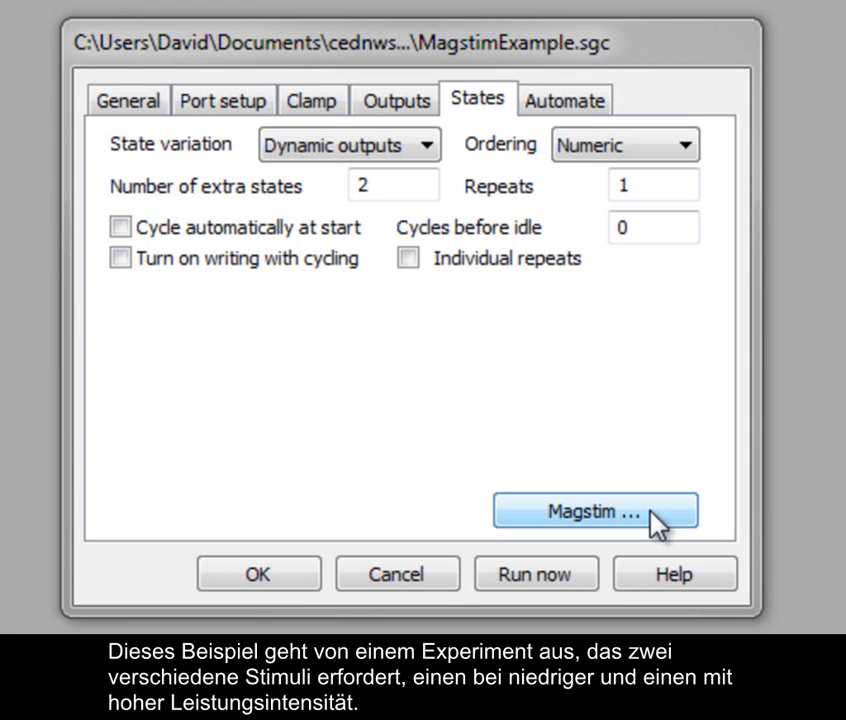
drag(418, 188, 331, 187)
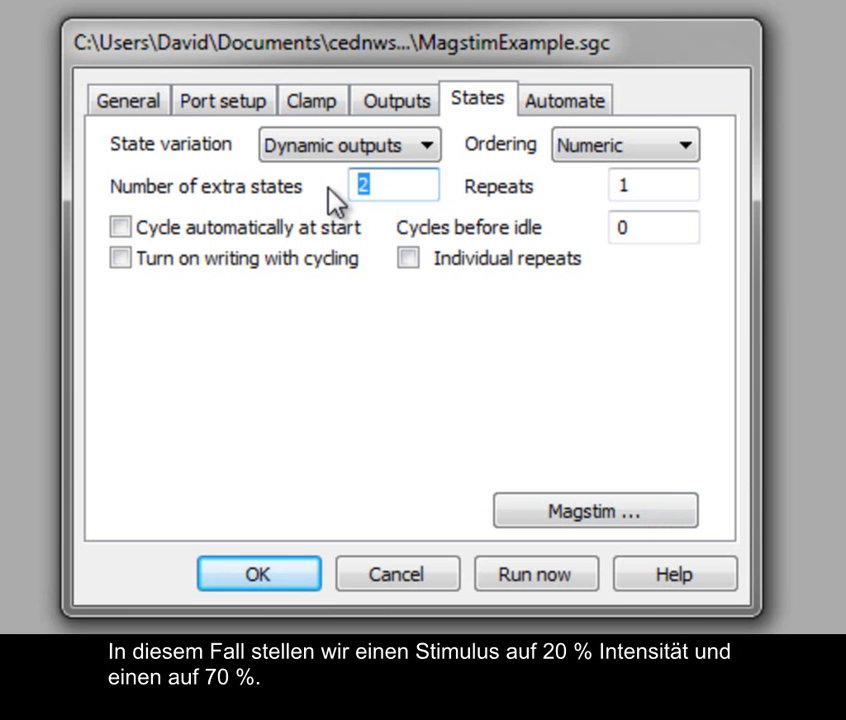
click(651, 512)
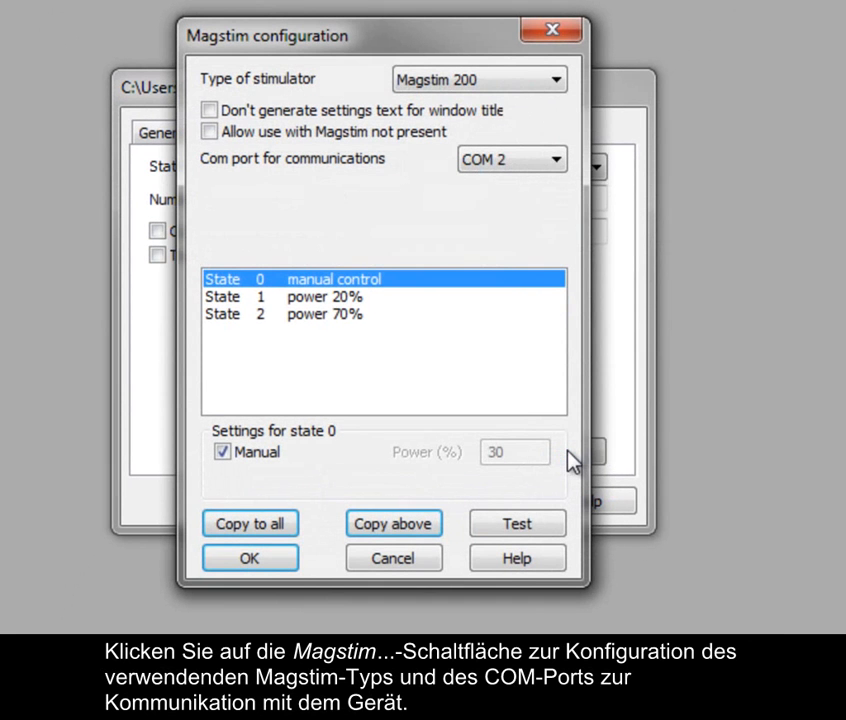
Review the available stimulator types and communication COM ports for the Magstim device.
click(556, 80)
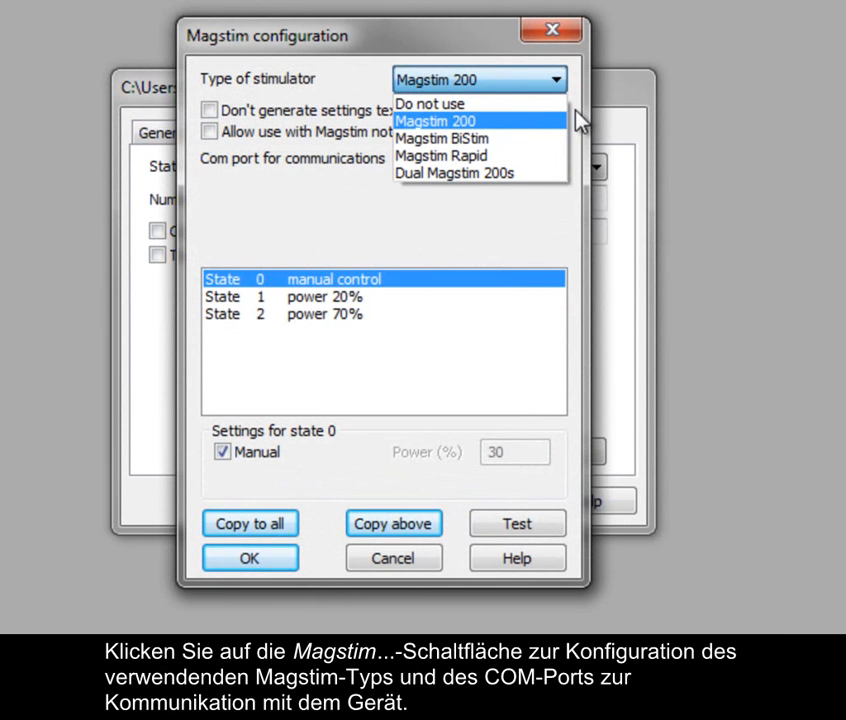
click(571, 110)
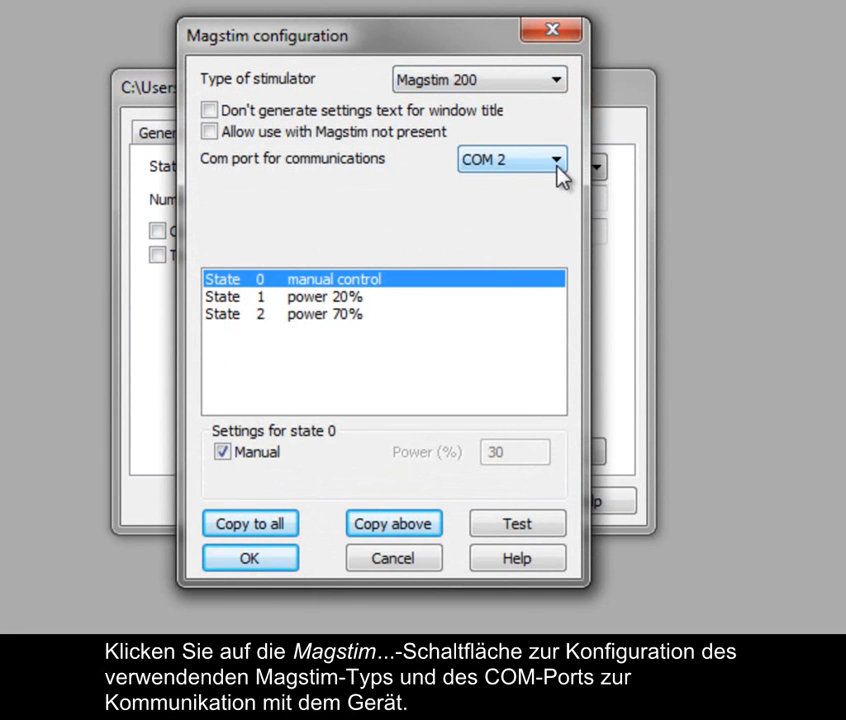
click(557, 167)
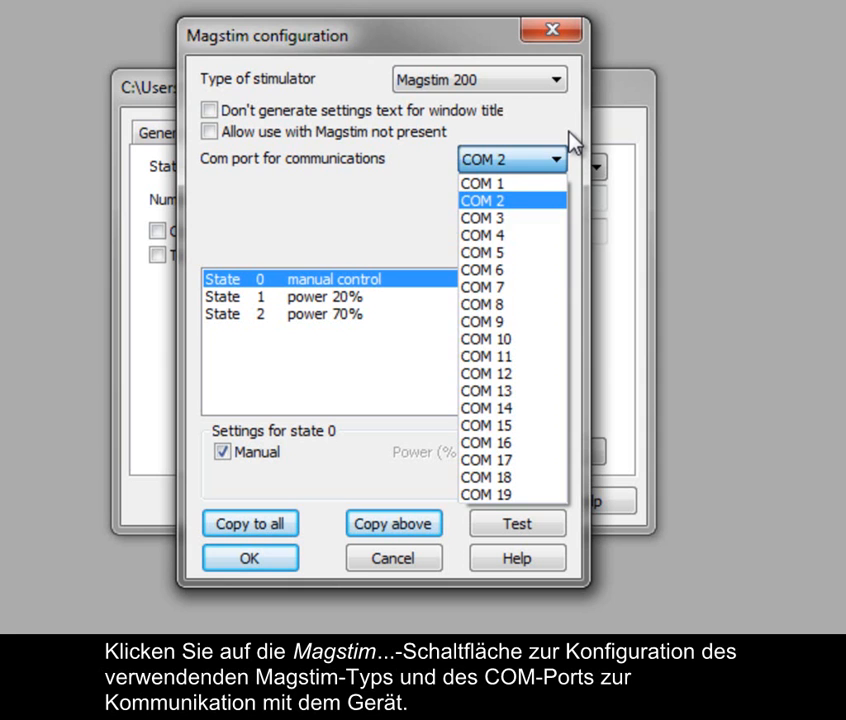
click(568, 133)
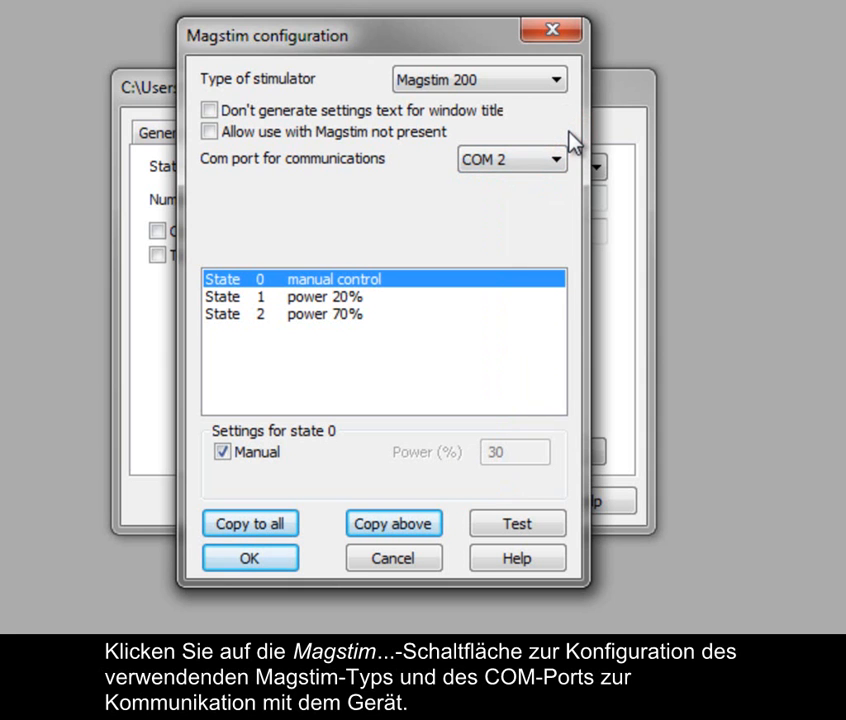
Inspect the power setting of state 1, and switch manual control for state 0 off and back on.
click(414, 296)
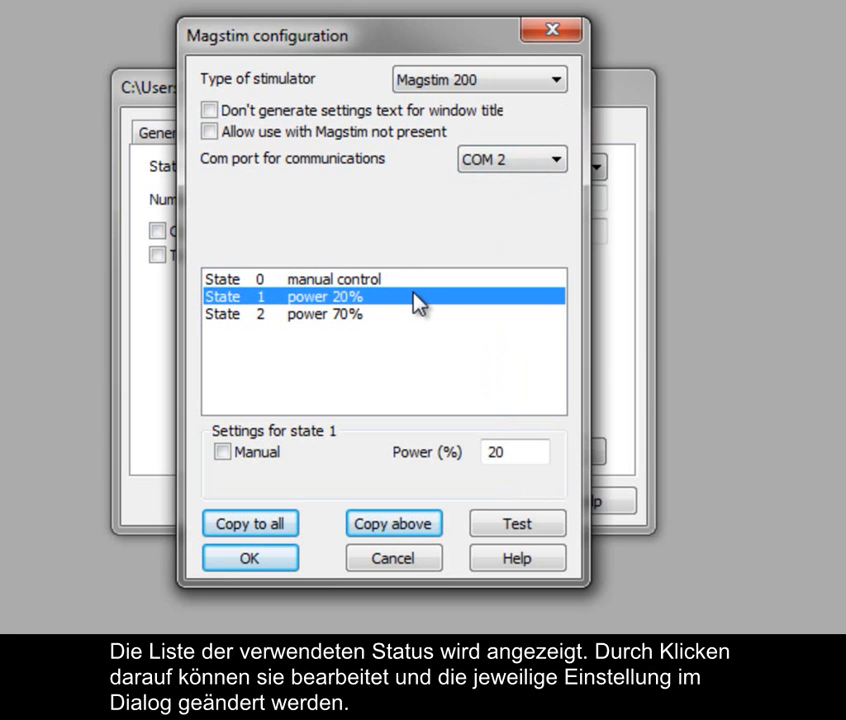
click(531, 452)
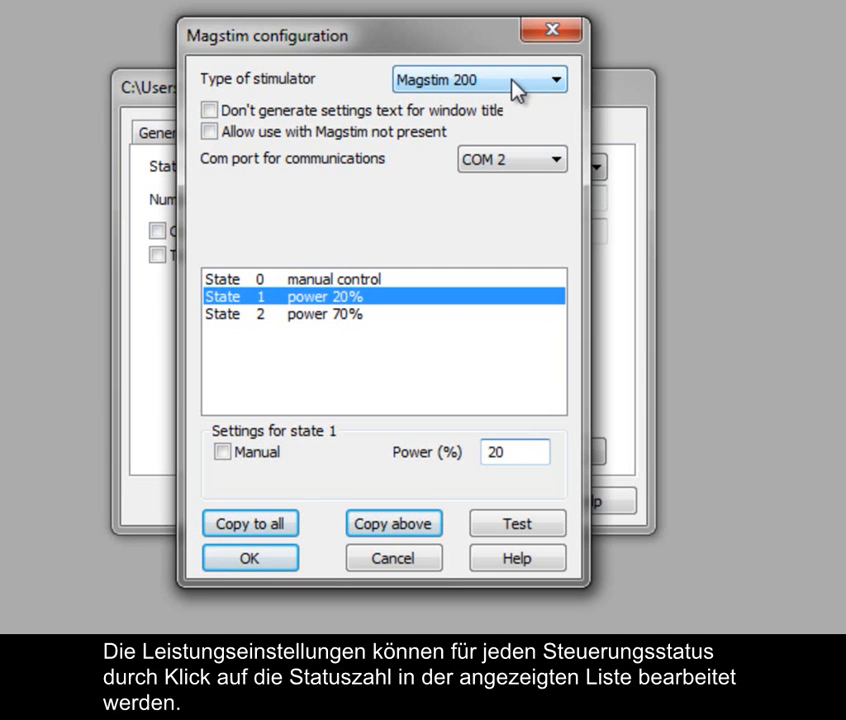
click(431, 280)
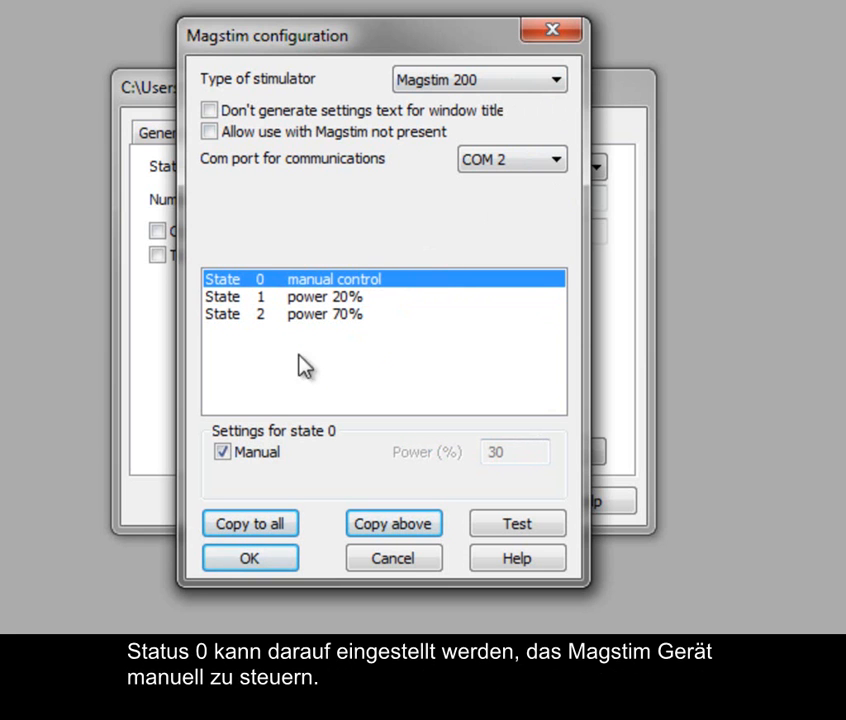
click(243, 467)
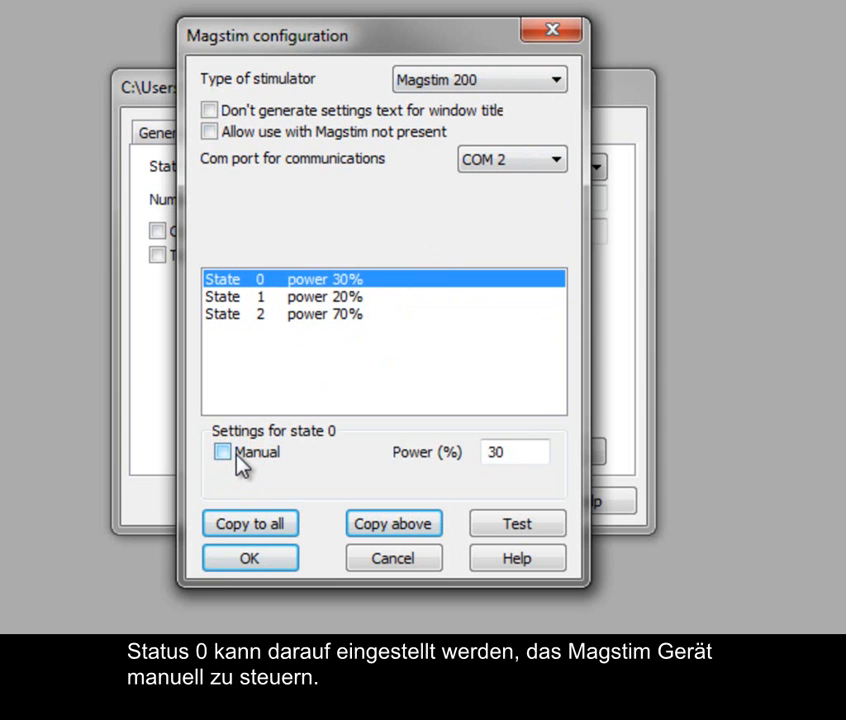
click(236, 452)
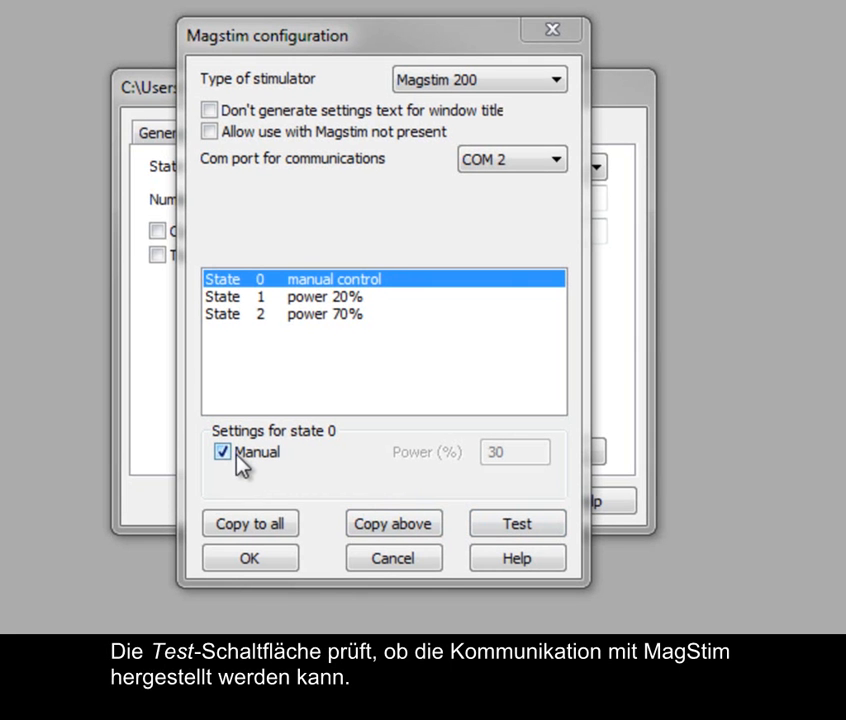
Try the Dual Magstim 200s stimulator type, and switch the type to Magstim BiStim.
click(557, 82)
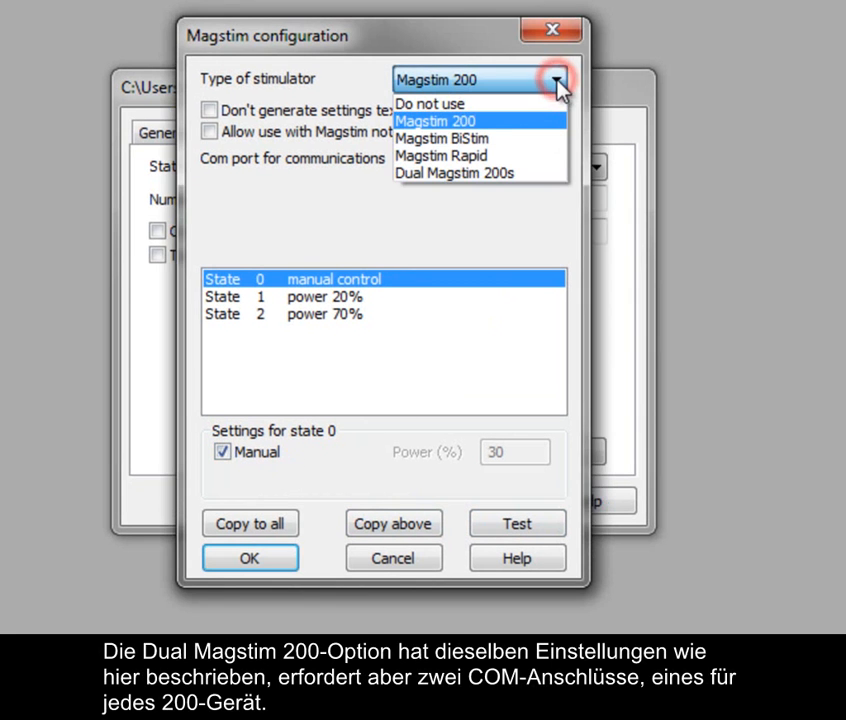
click(541, 178)
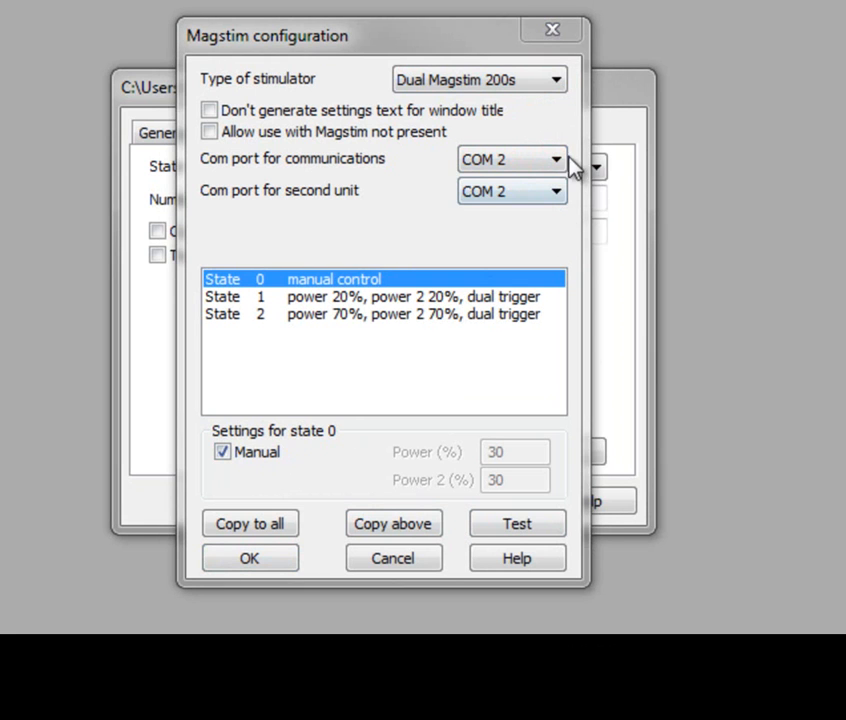
click(558, 80)
click(541, 139)
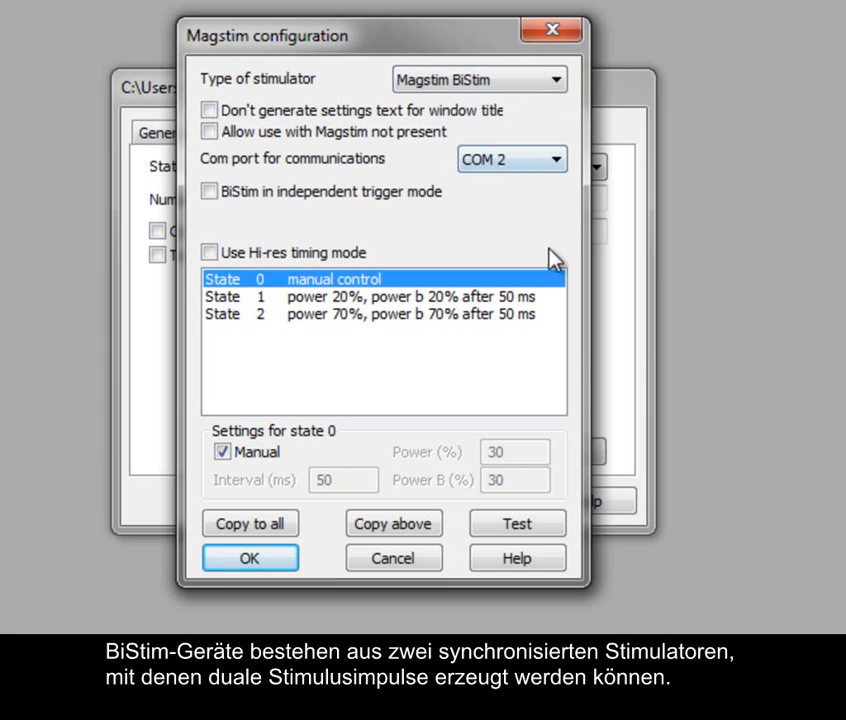
Set the BiStim pulse interval of state 1 to 0 ms.
click(530, 299)
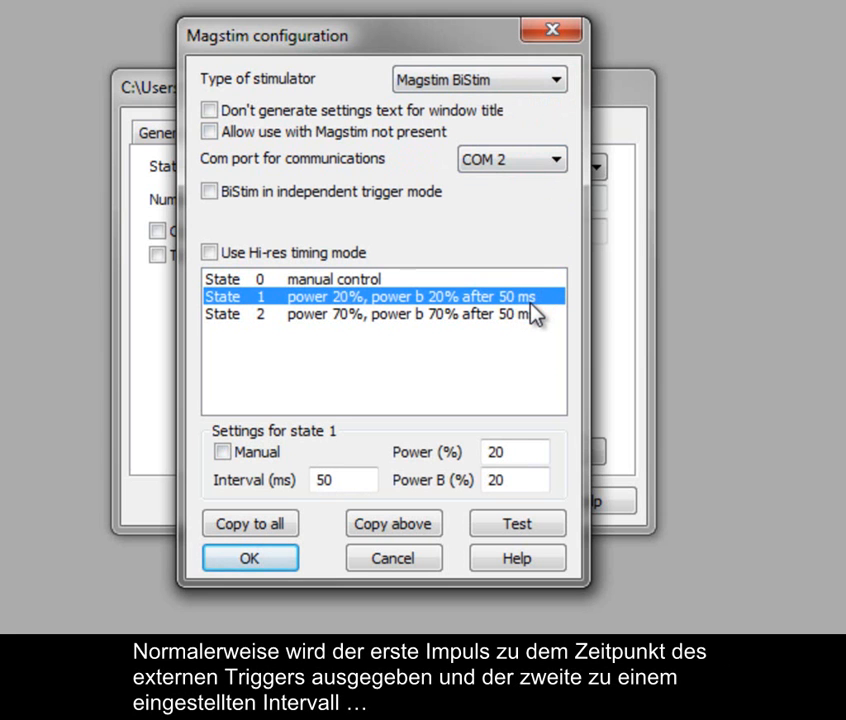
click(533, 450)
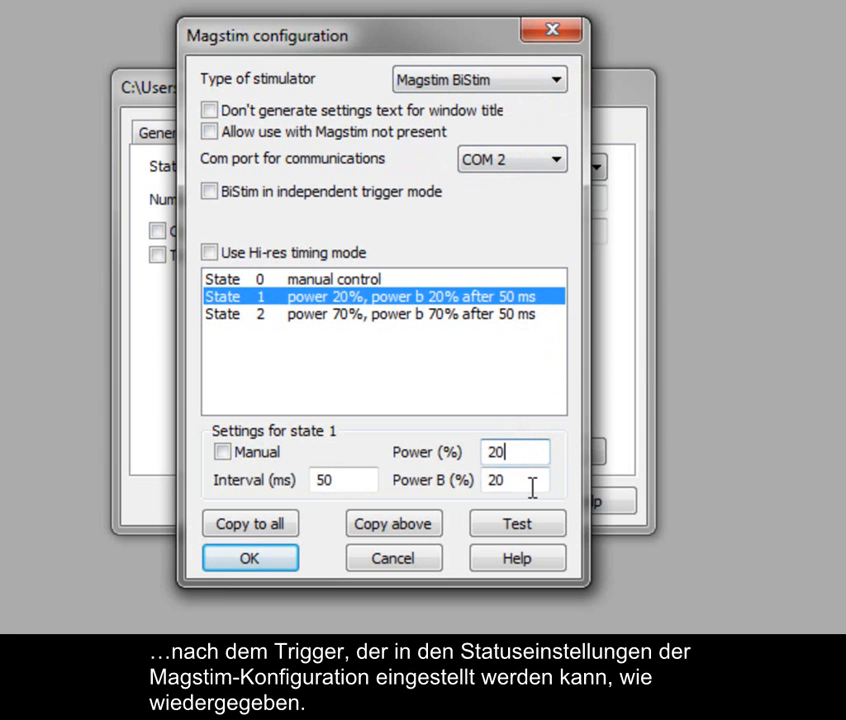
click(532, 485)
click(371, 481)
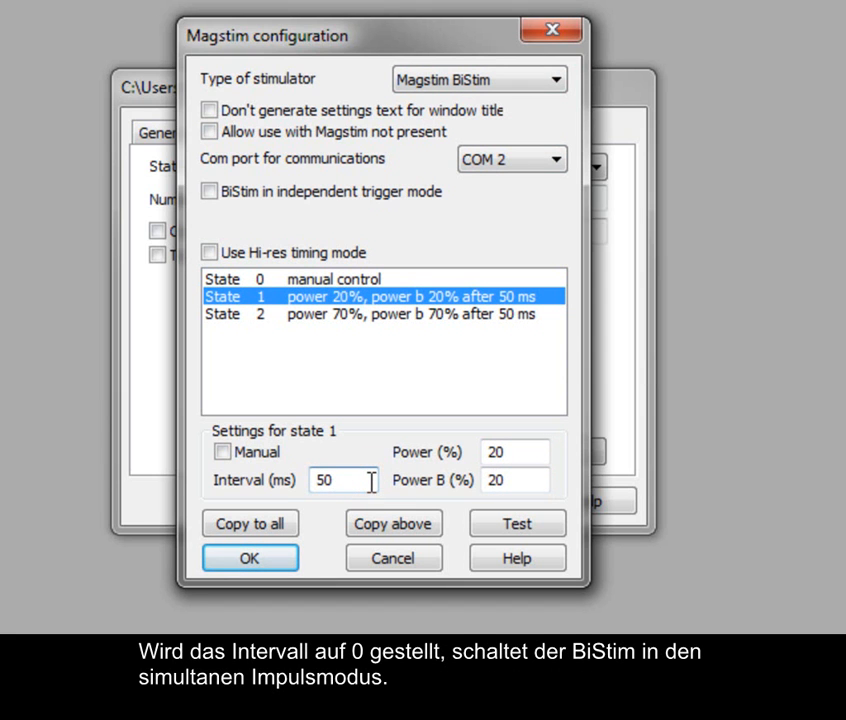
key(BackSpace)
key(BackSpace)
text(0)
click(530, 452)
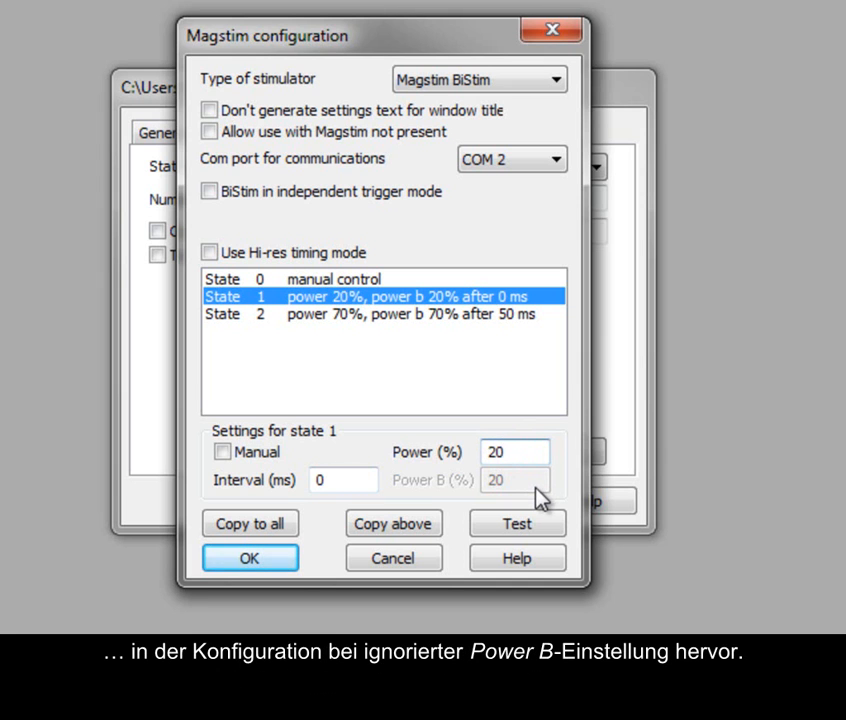
Restore the pulse interval of state 1 to 50 ms.
double_click(340, 479)
text(50)
click(538, 451)
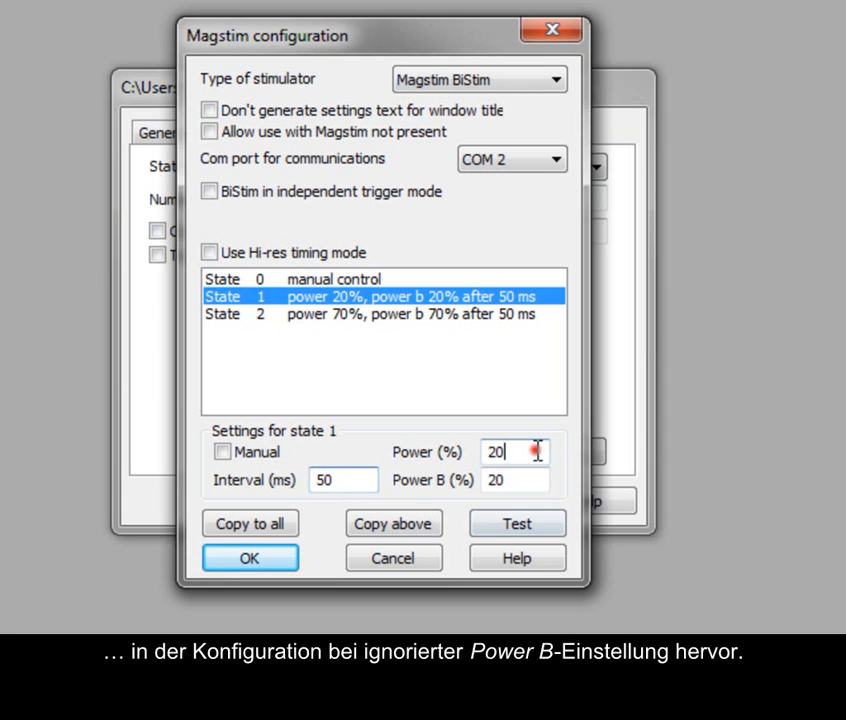
Switch the BiStim options for Hi-res timing mode and independent trigger mode on and back off, one after the other.
click(296, 253)
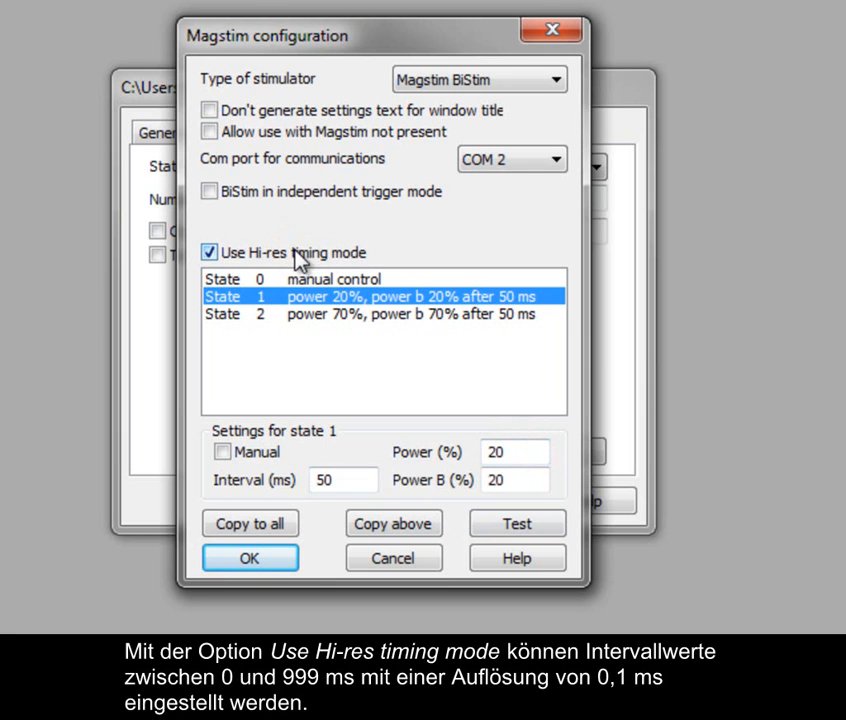
click(296, 254)
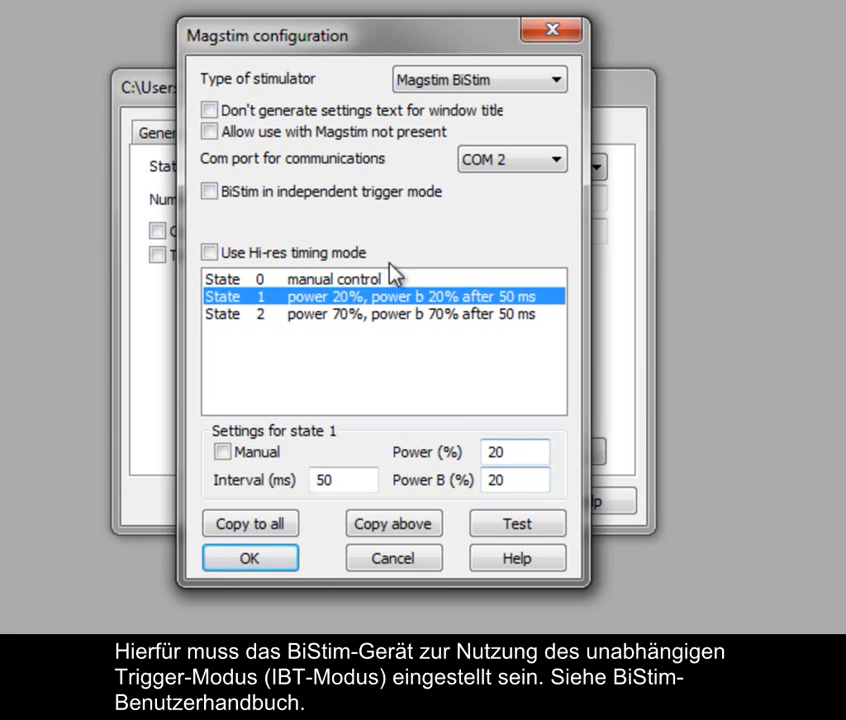
click(289, 197)
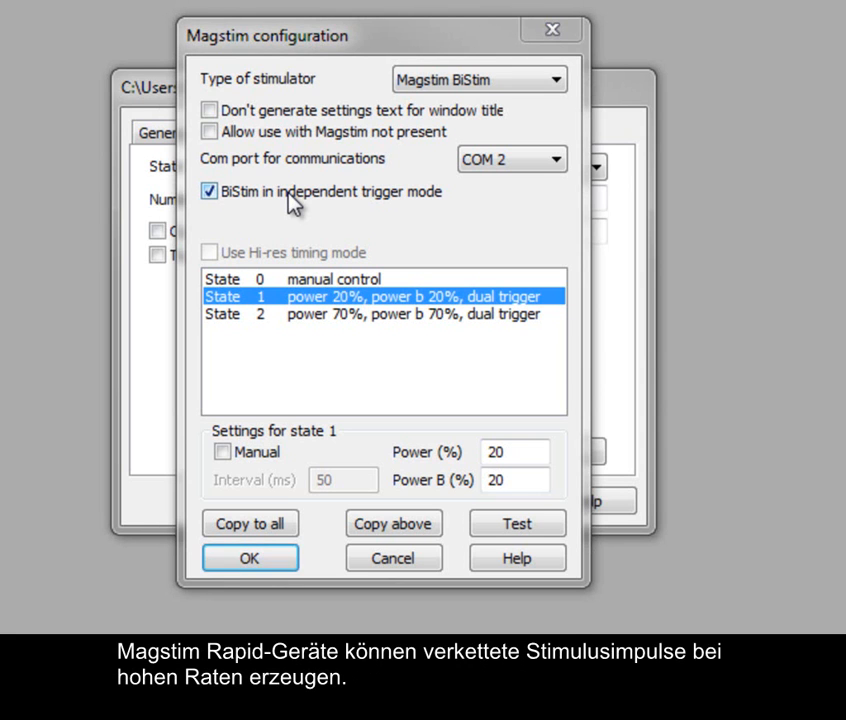
click(288, 194)
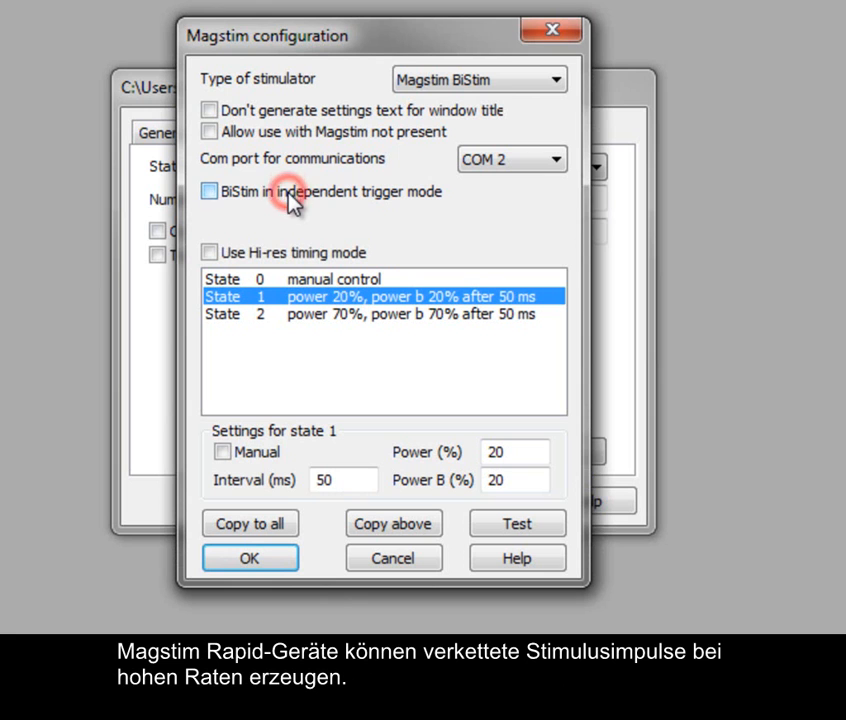
Change the stimulator type to Magstim Rapid and inspect the power, pulses and frequency settings of state 1.
click(555, 84)
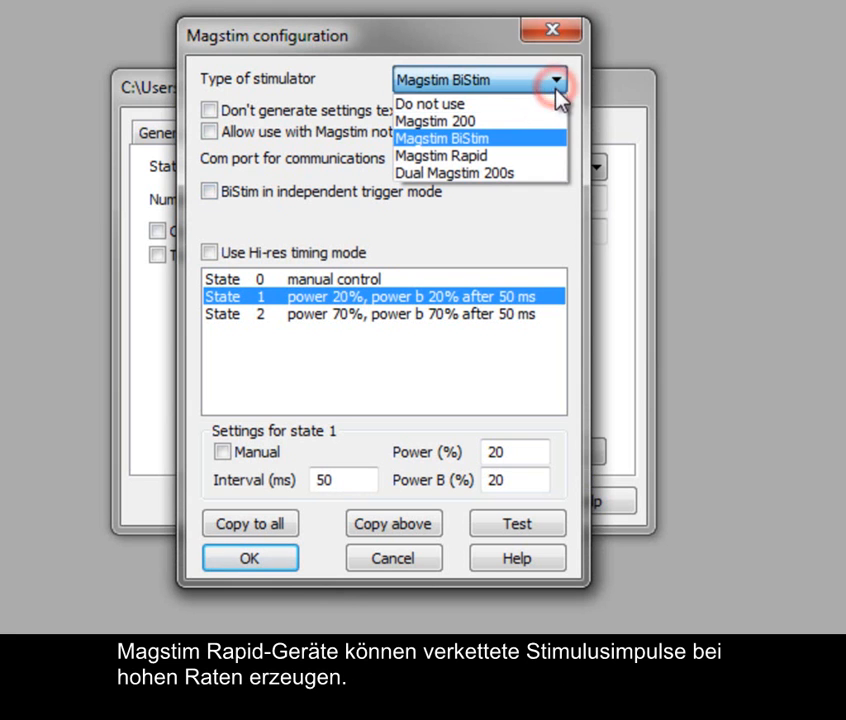
click(546, 157)
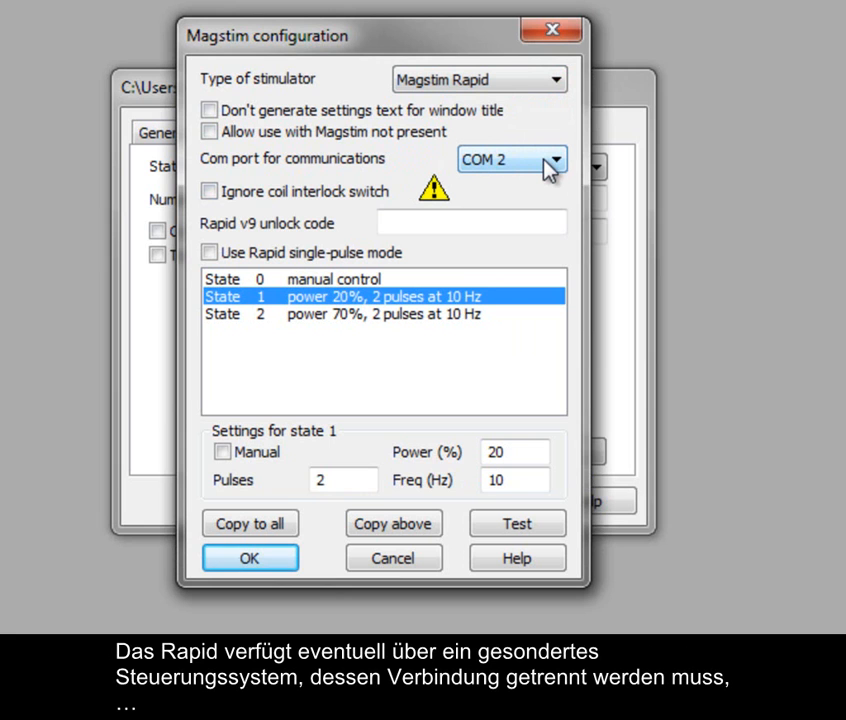
click(531, 451)
click(342, 480)
click(526, 480)
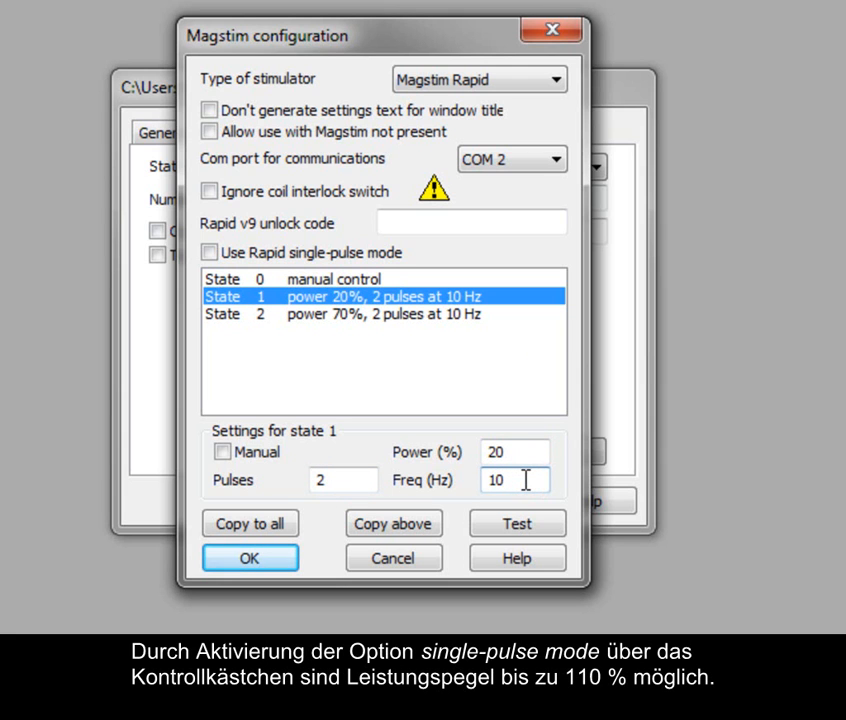
Switch Rapid single-pulse mode on and back off, and inspect the empty Rapid v9 unlock code field.
click(287, 253)
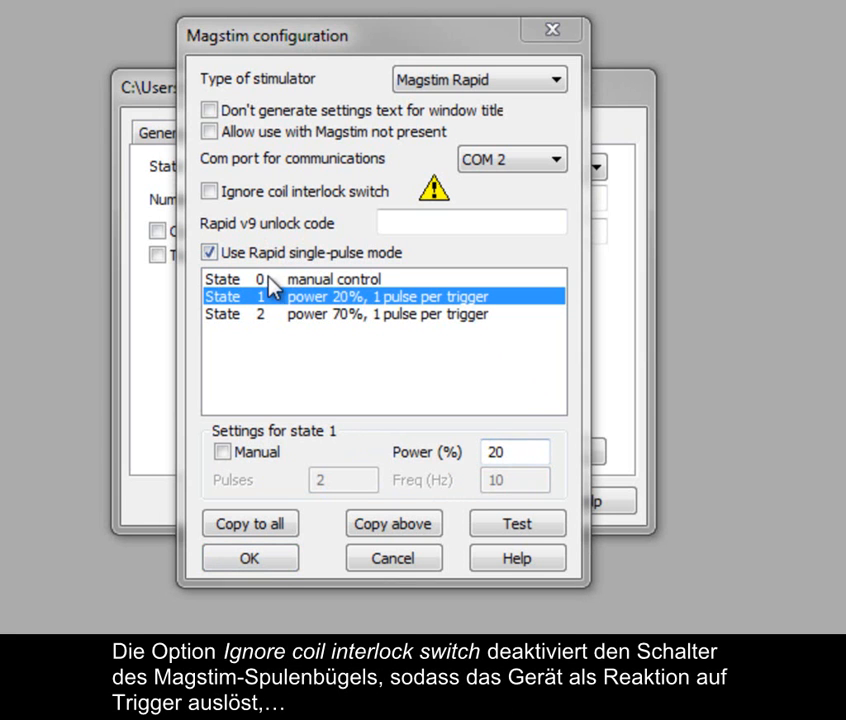
click(228, 252)
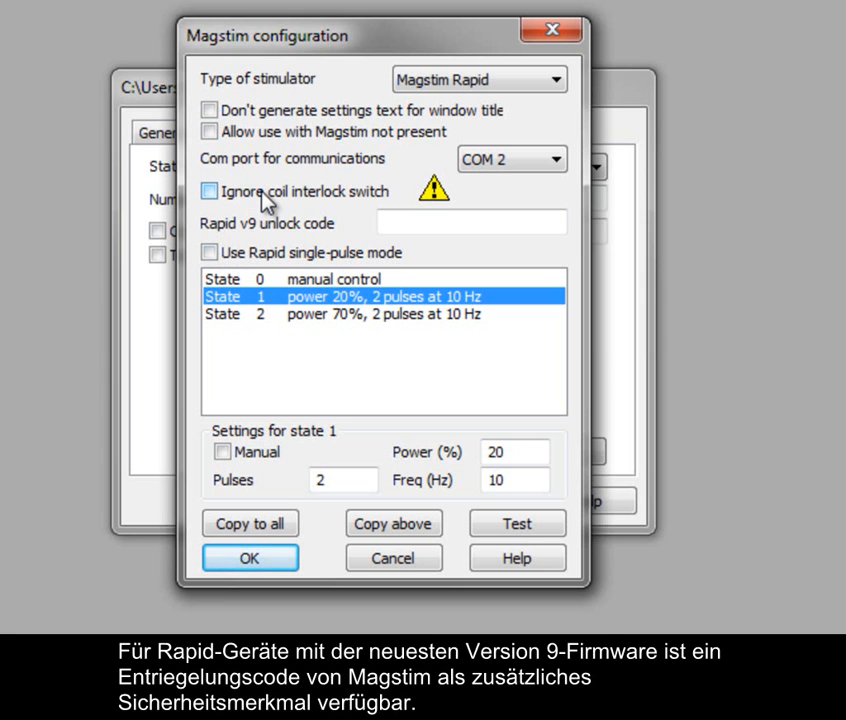
click(429, 217)
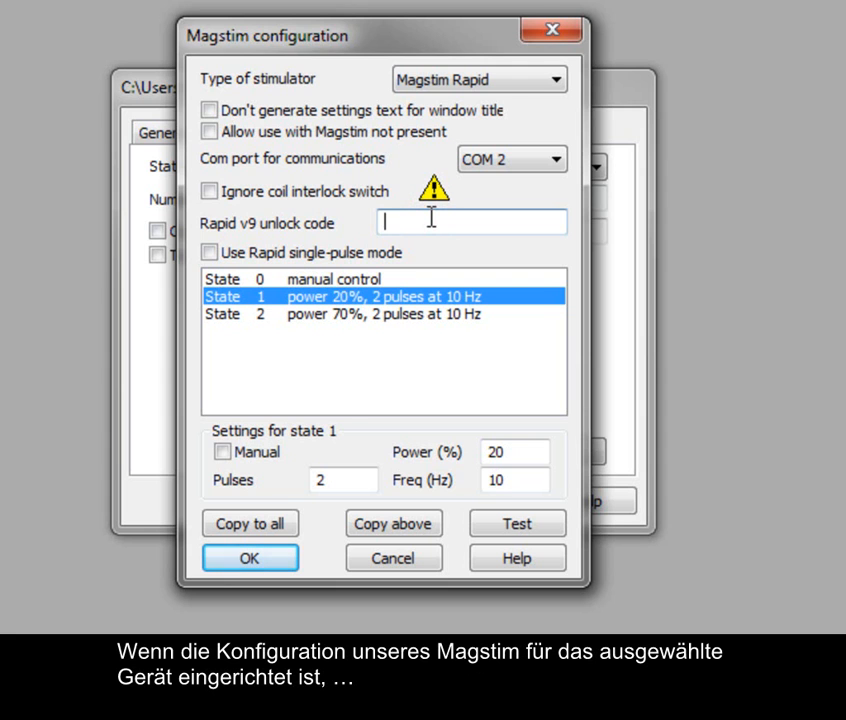
click(431, 217)
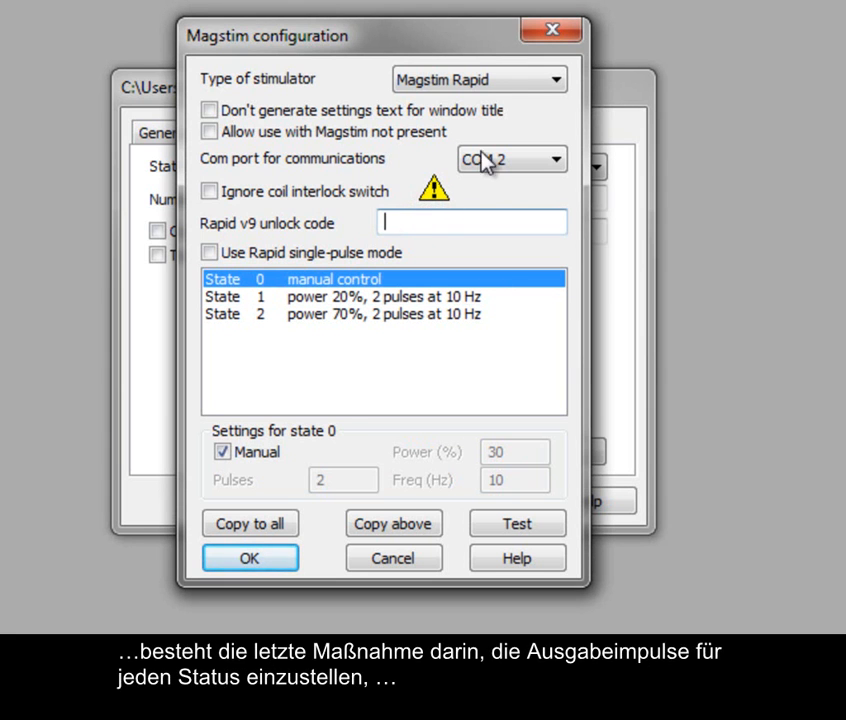
Set the stimulator type to Magstim 200 and accept the Magstim configuration.
click(552, 80)
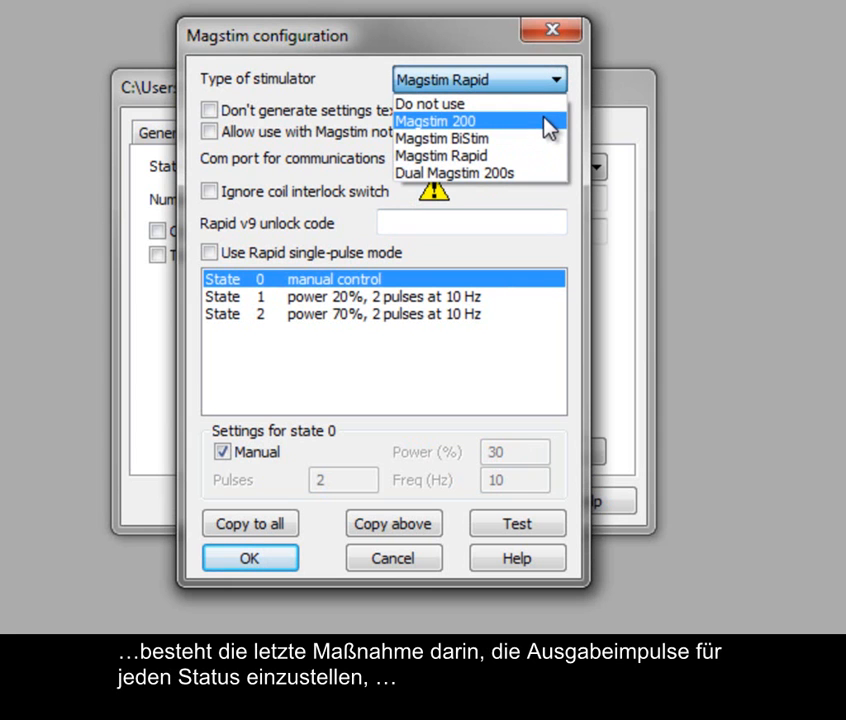
click(545, 121)
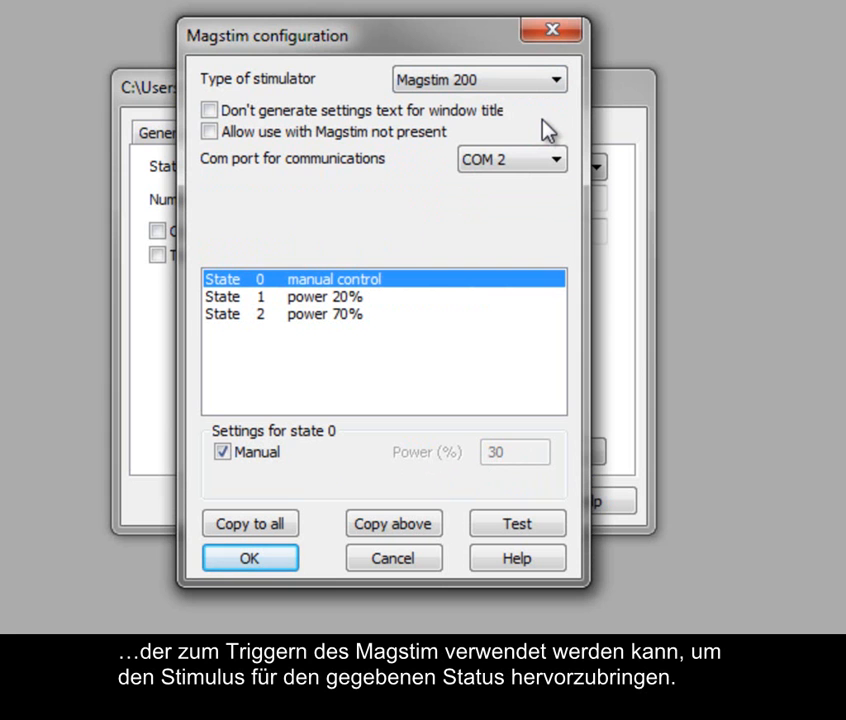
click(263, 565)
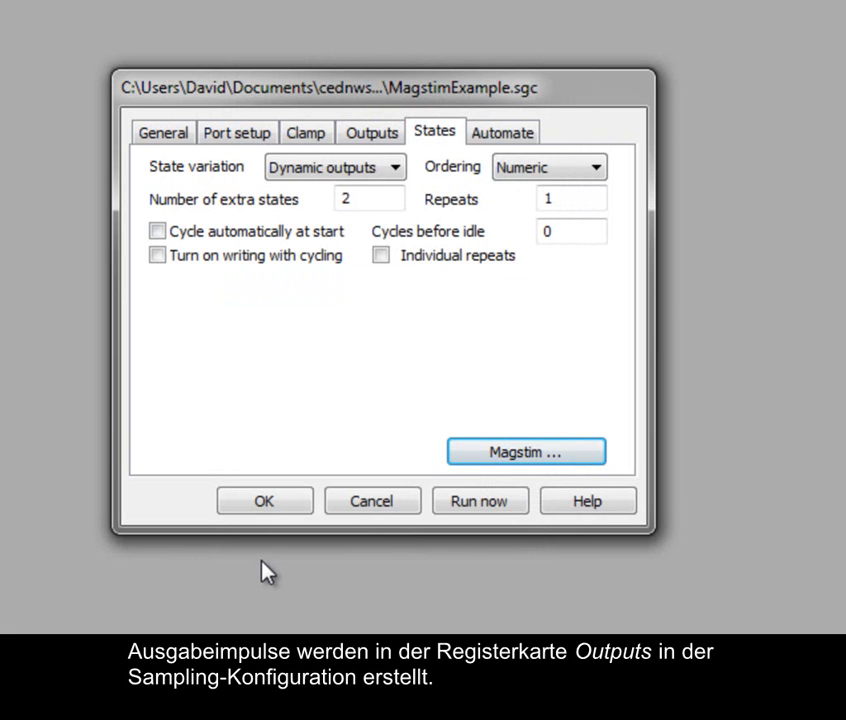
Enable digital output 1 in the sampling configuration's output settings and disable it again.
click(377, 141)
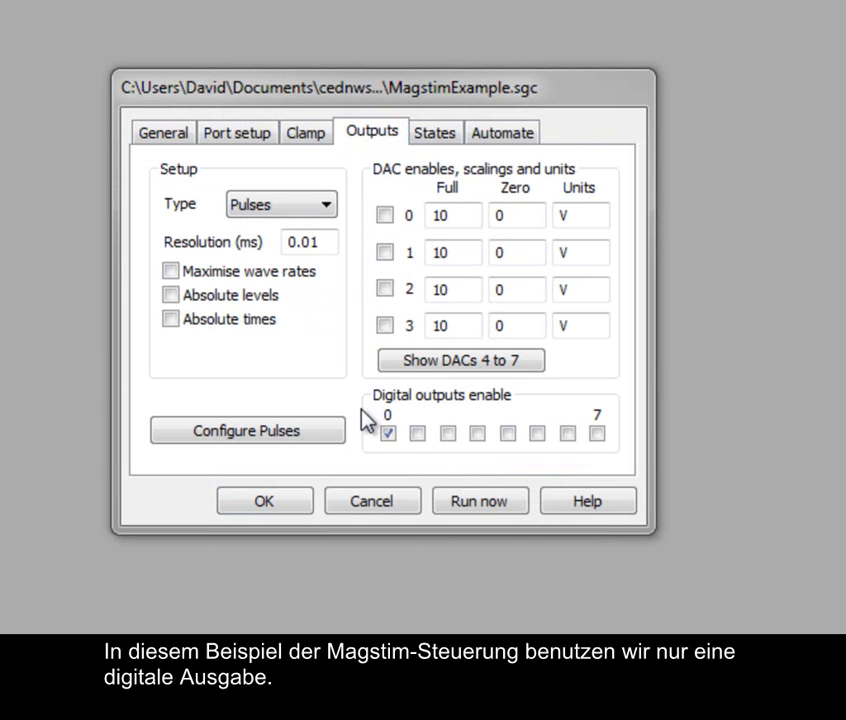
click(417, 436)
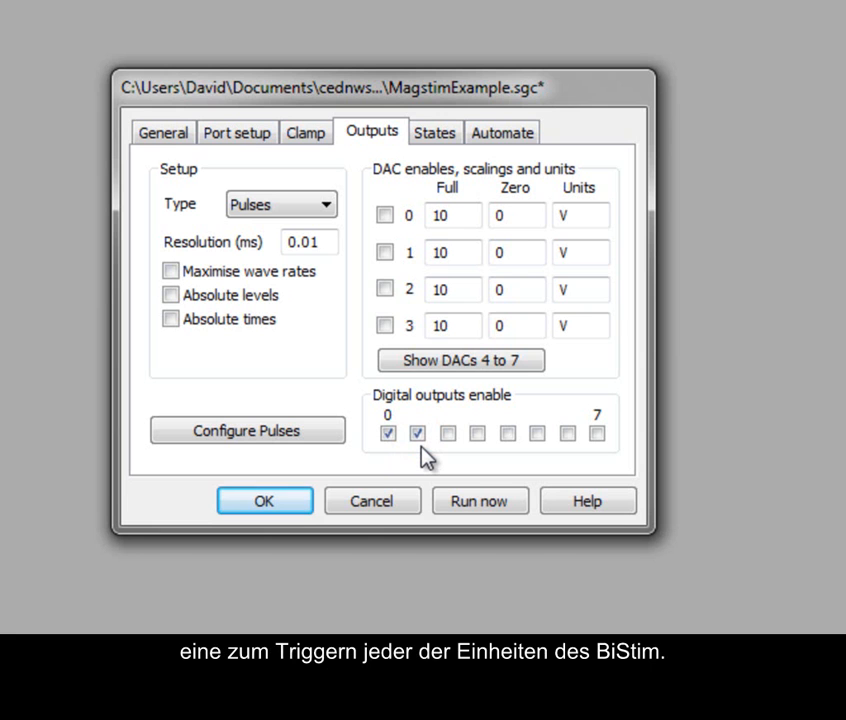
click(419, 440)
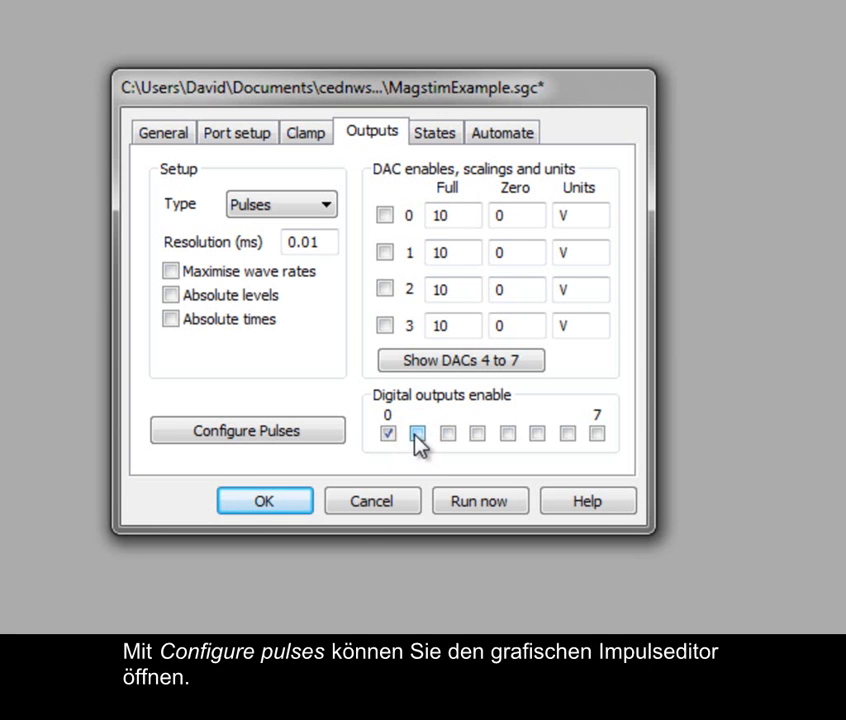
Open the pulses configuration and inspect the digital output 0 trigger pulses for State 1 and State 2.
click(289, 431)
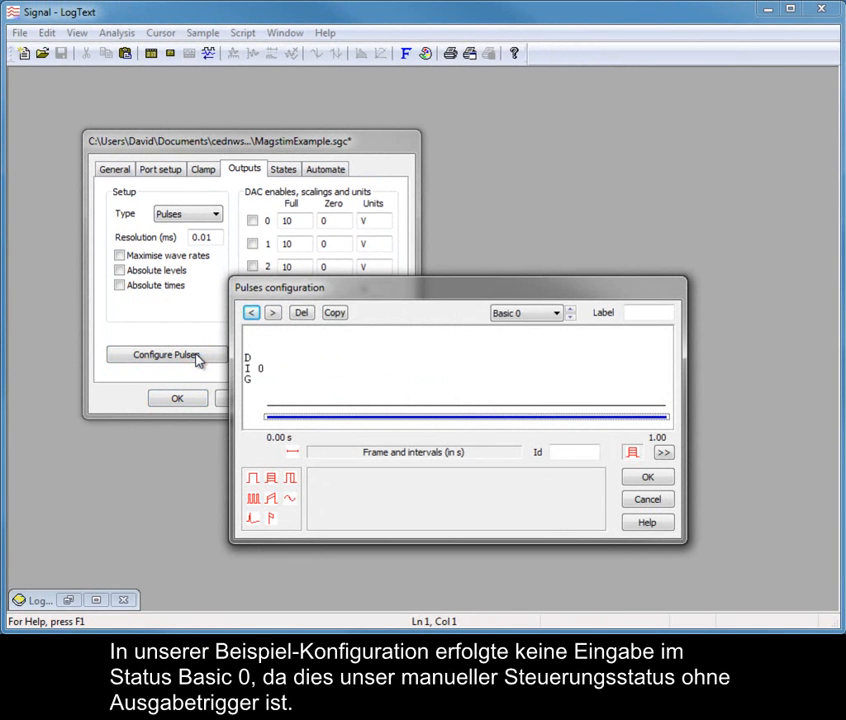
click(555, 313)
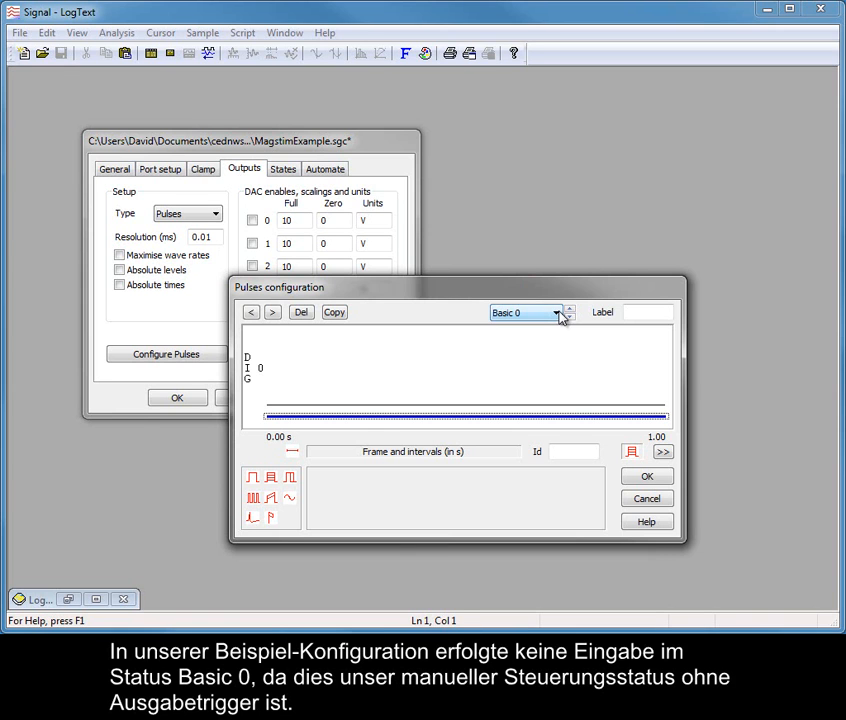
click(557, 313)
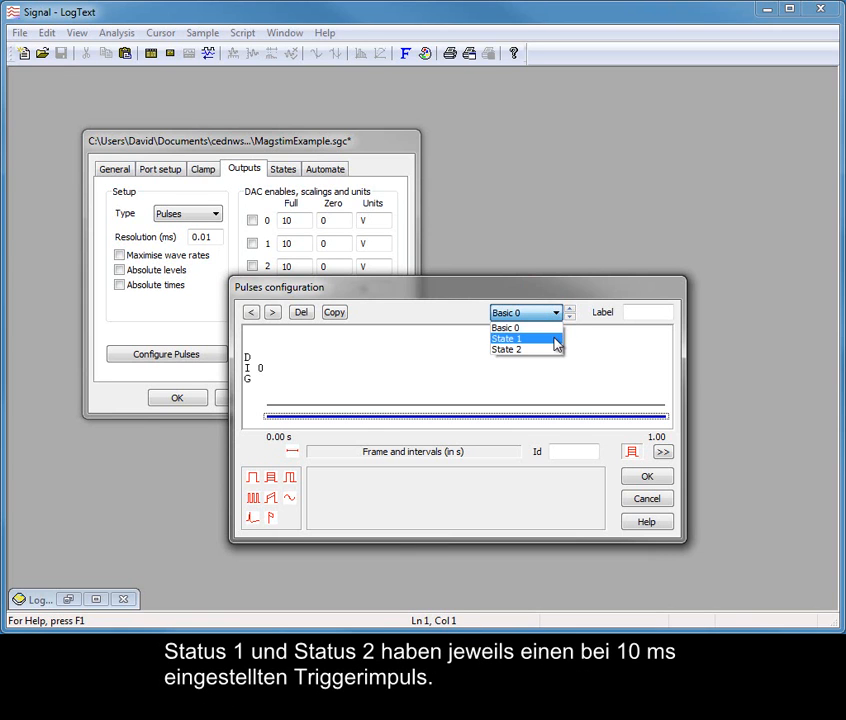
click(557, 341)
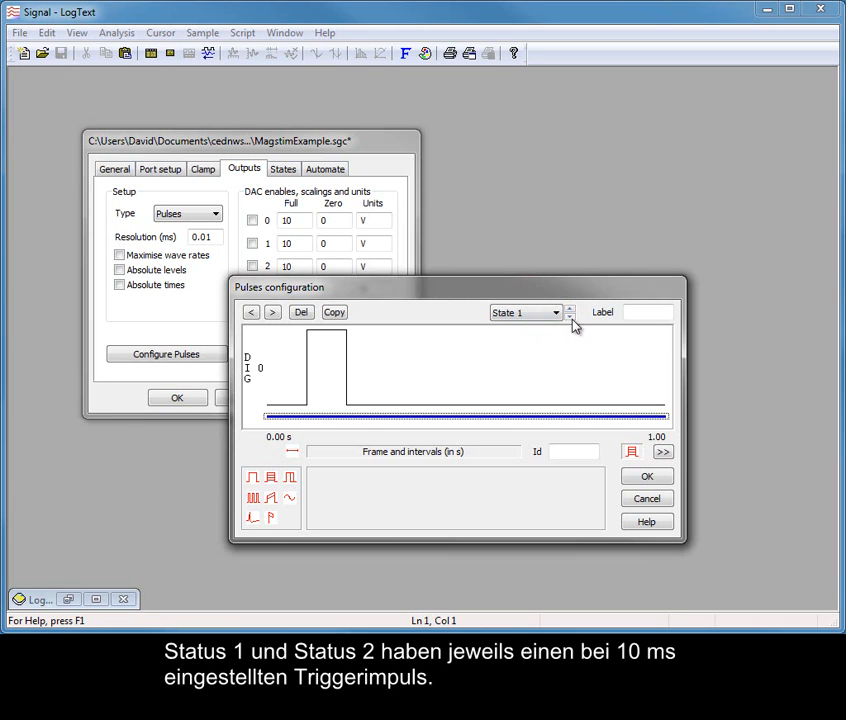
click(570, 313)
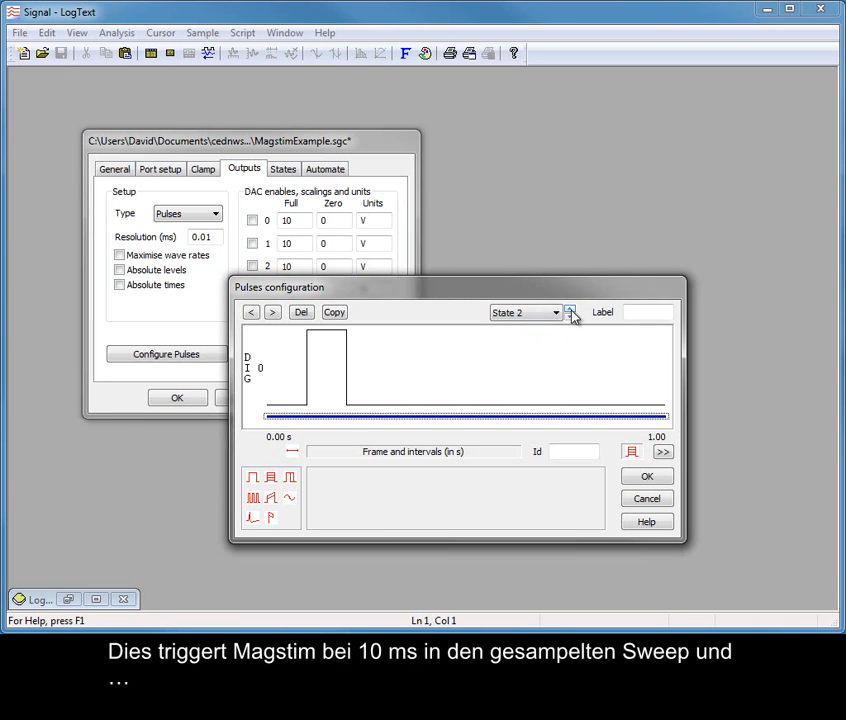